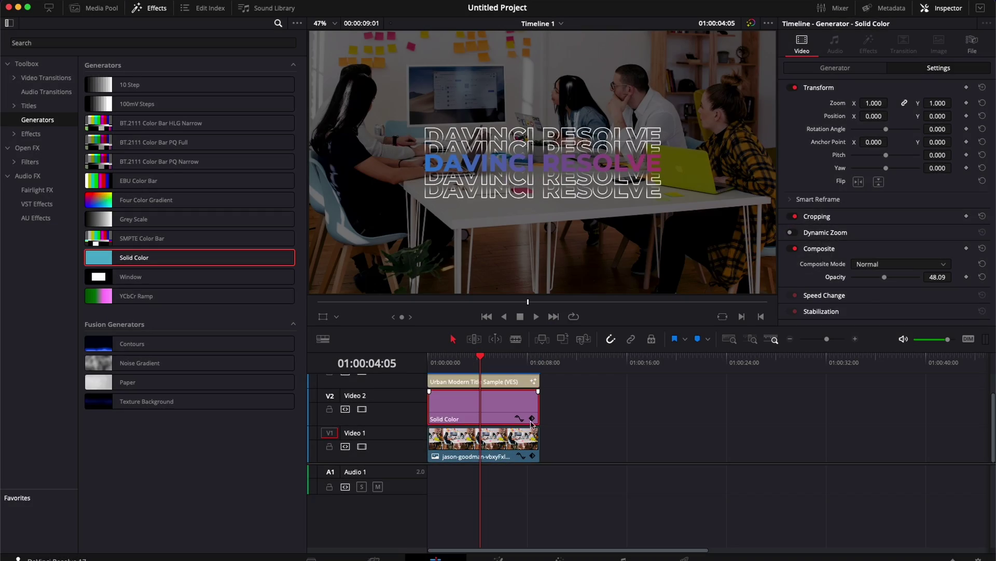
Select the office photo clip on V1 and filter the Titles library by 'sampl'.
left_click(495, 453)
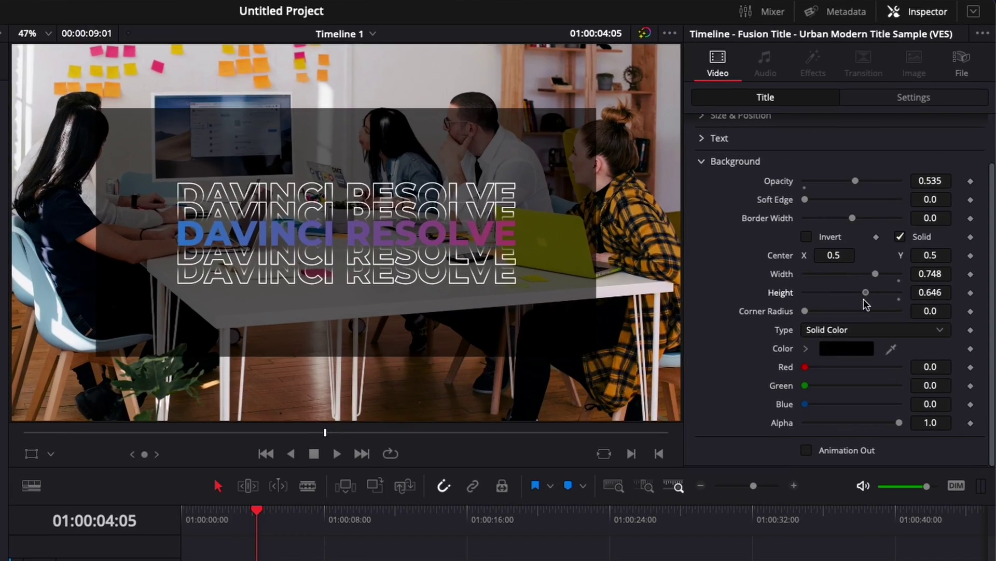
left_click_drag(866, 292, 859, 294)
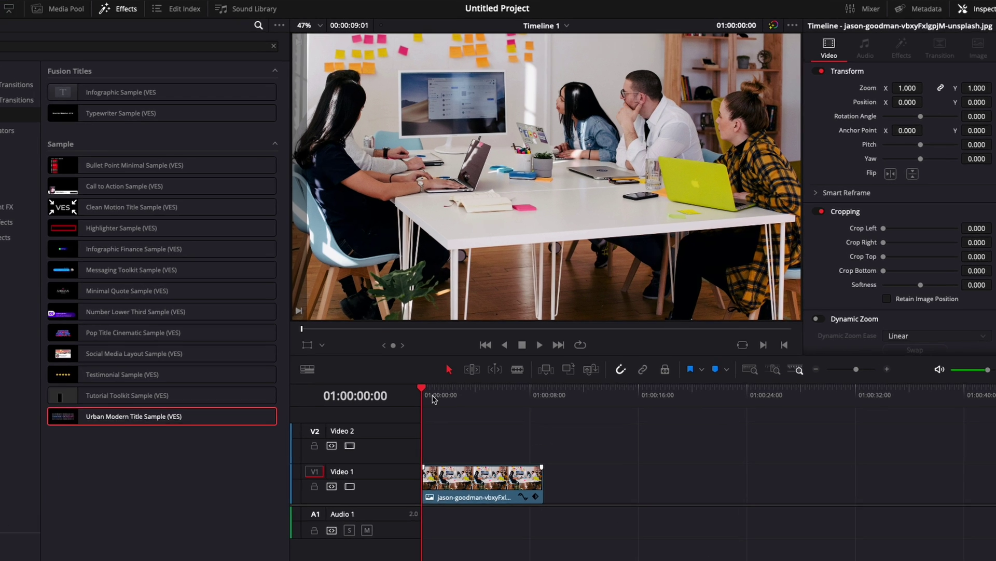
Put Urban Modern Title Sample (VES) on V2, extend it to the photo's length, preview at 04:05.
mouse_move(429, 364)
left_mouse_down()
mouse_move(467, 363)
mouse_move(428, 368)
left_mouse_up()
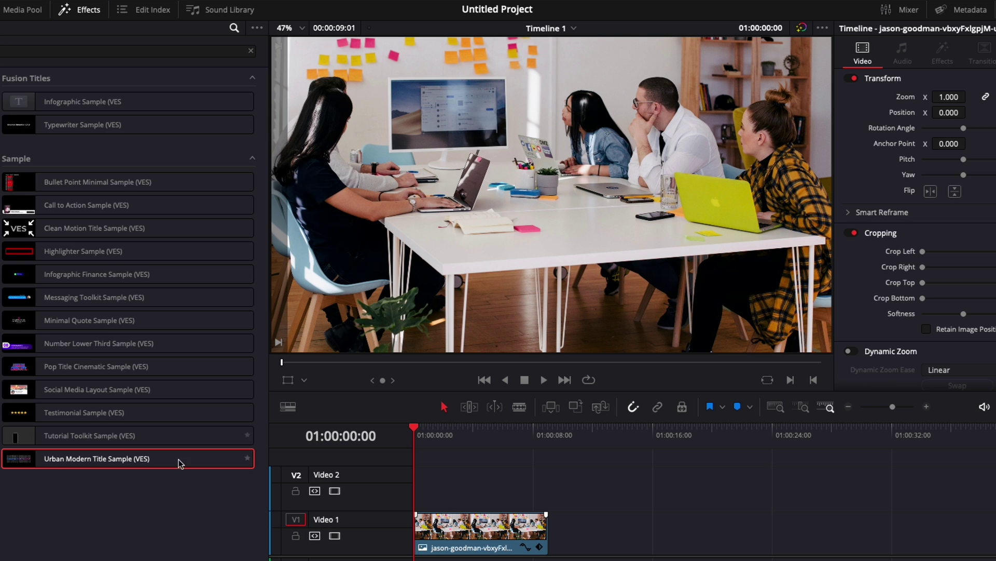
left_click_drag(179, 464, 412, 495)
left_click_drag(487, 500, 533, 499)
left_click_drag(470, 433, 475, 434)
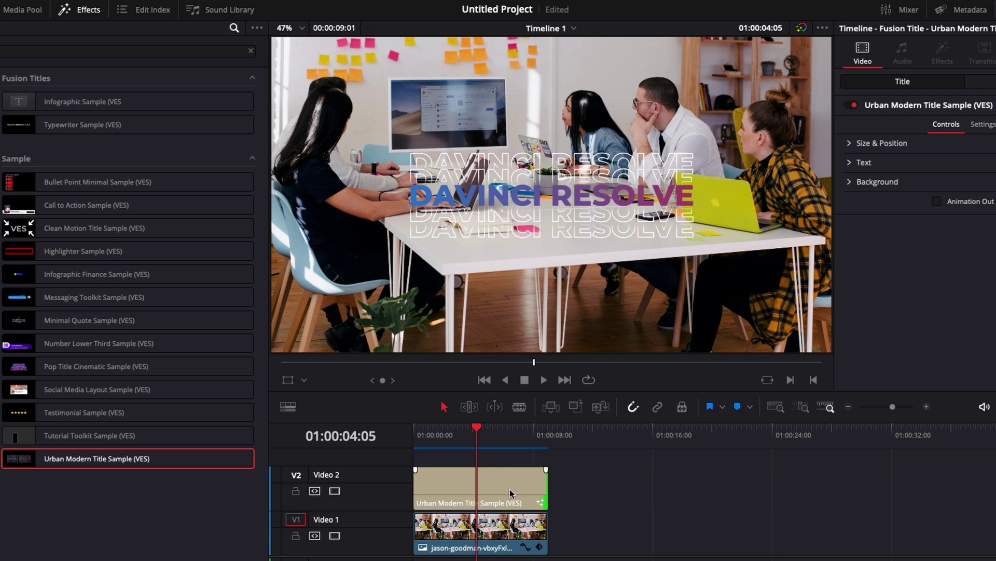
Move the title to V3 and add a Solid Color generator on V2 beneath it.
left_click_drag(475, 493, 477, 460)
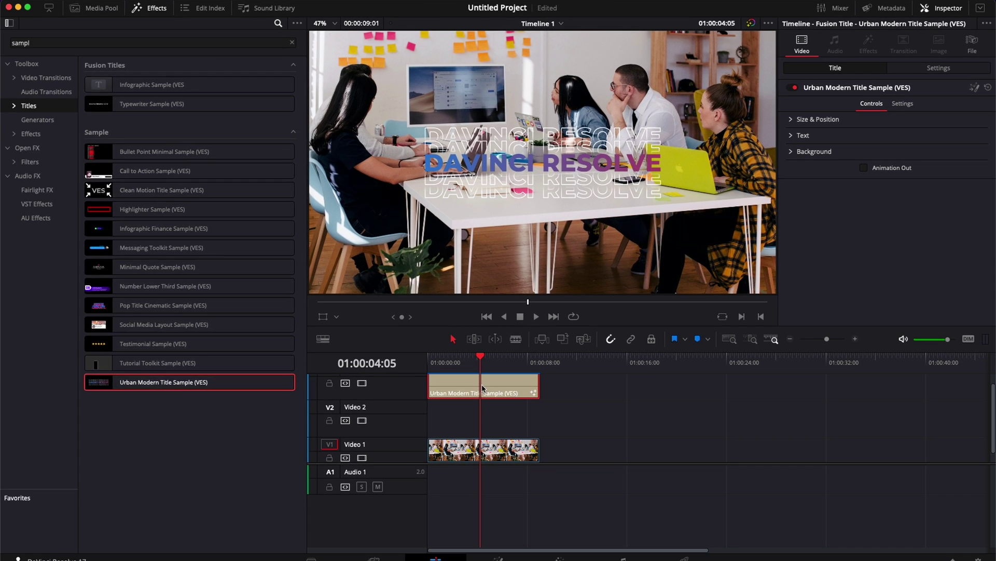
left_click(40, 120)
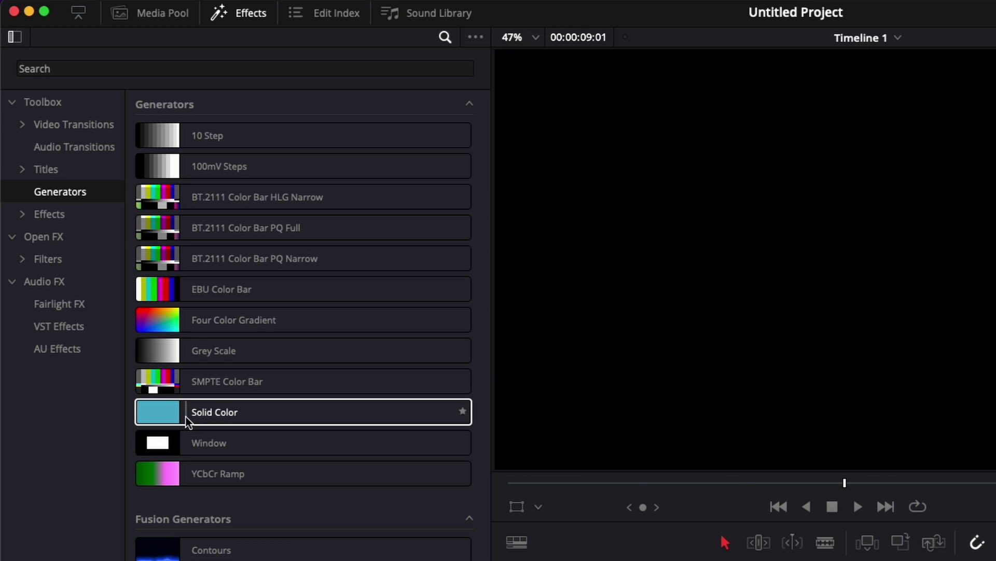
left_click(186, 417)
left_click_drag(594, 460, 540, 427)
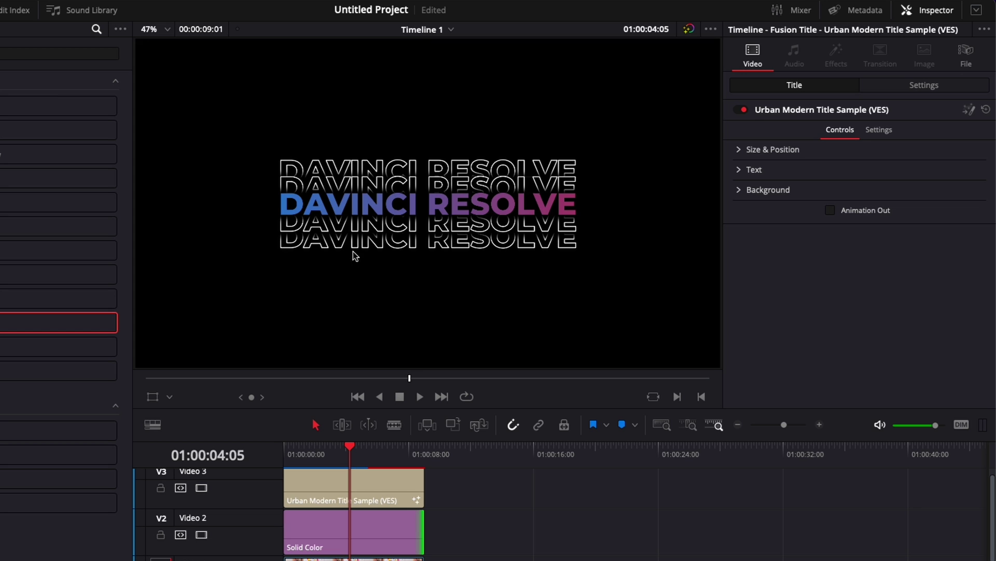
scroll(320, 558, "down", 2)
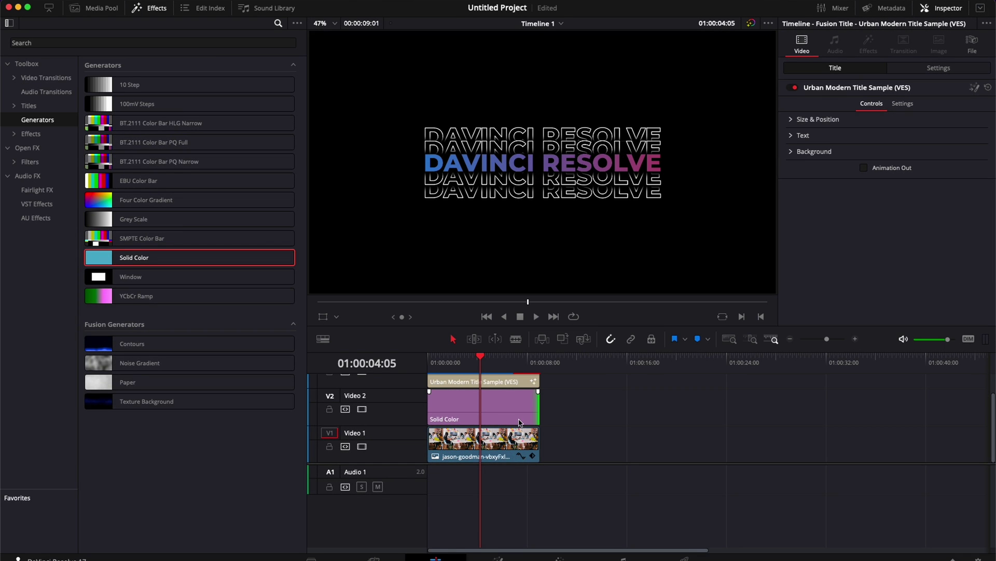
Lower the Solid Color clip's Composite Opacity to about 48, then select the photo clip.
left_click(516, 418)
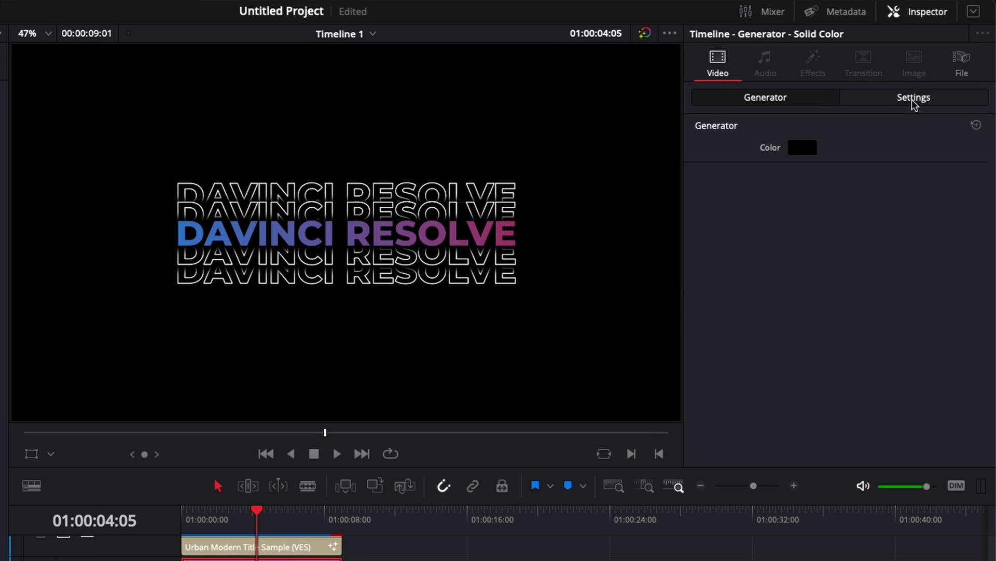
left_click(940, 72)
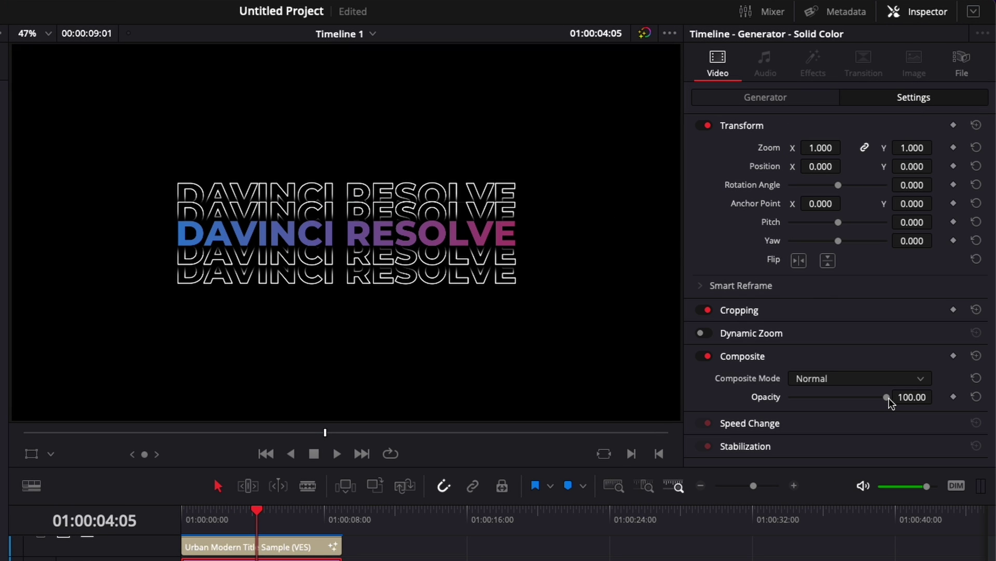
left_click_drag(889, 397, 839, 404)
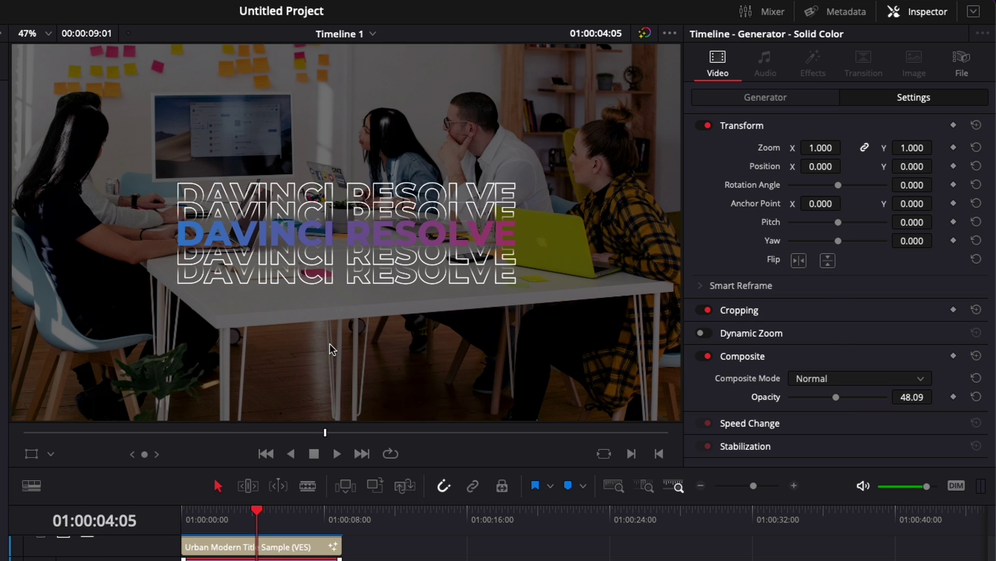
left_click(260, 559)
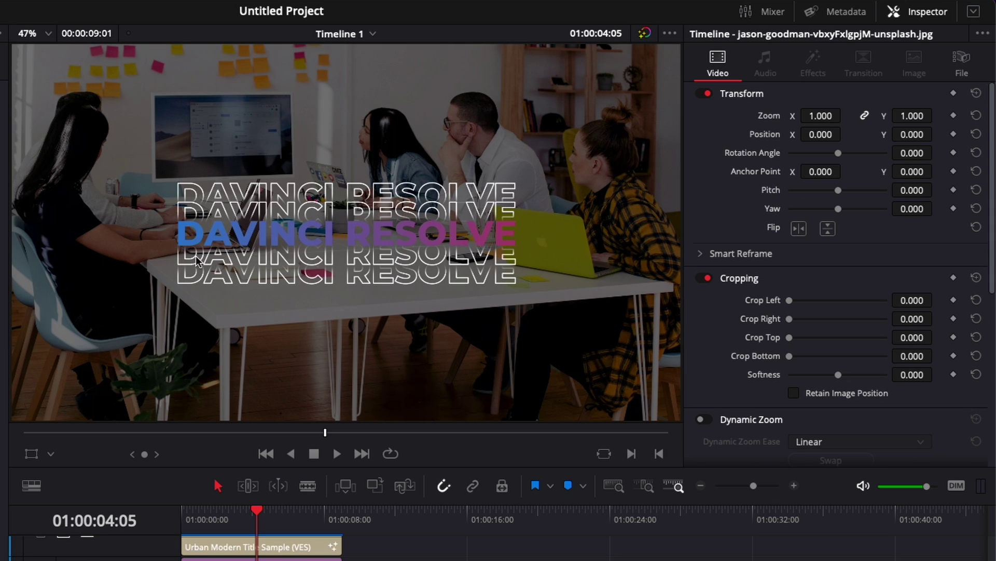
Save the project, delete the Solid Color clip, and move the title from V3 to V2.
left_click(187, 283)
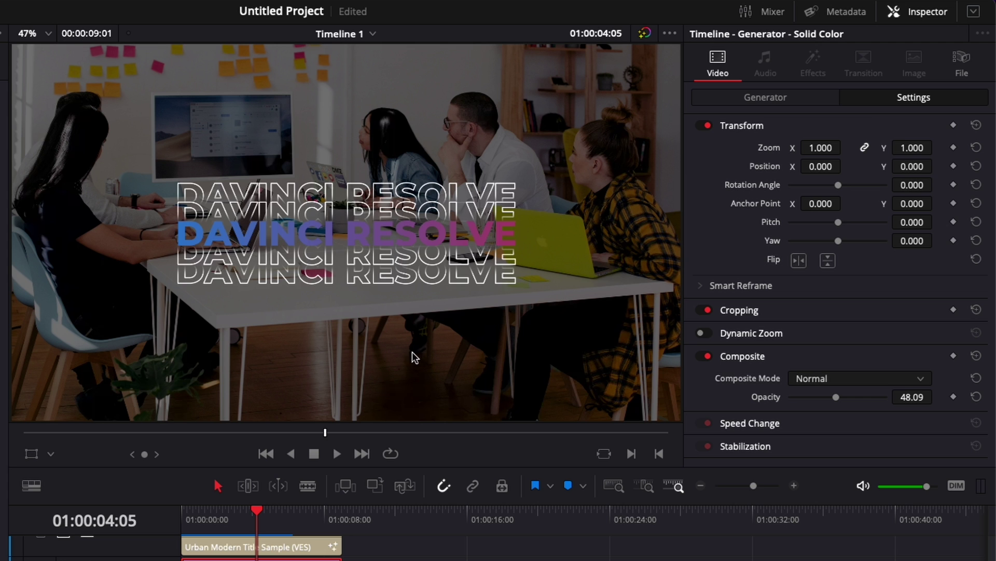
key("ctrl+s")
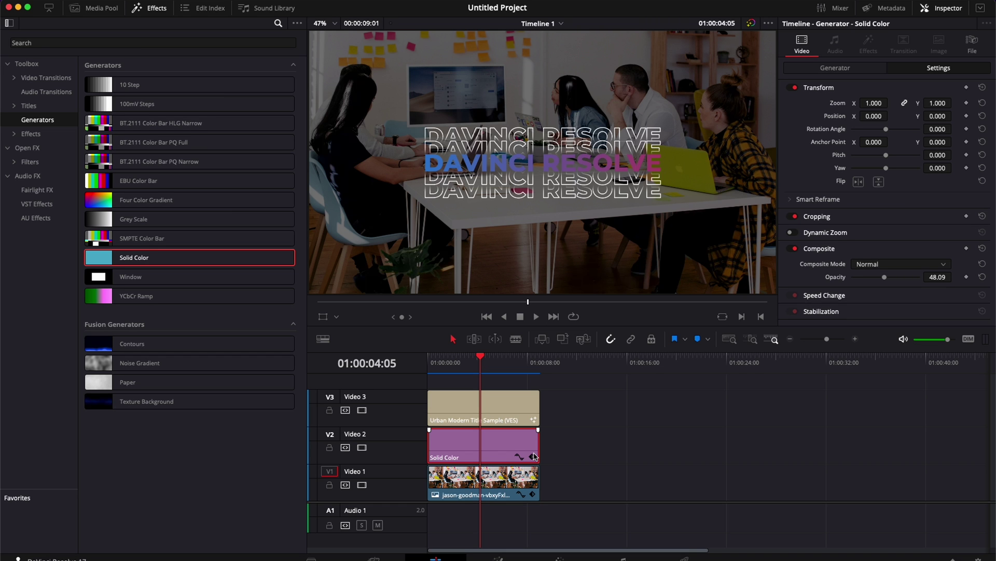
key("Delete")
left_click_drag(487, 409, 486, 431)
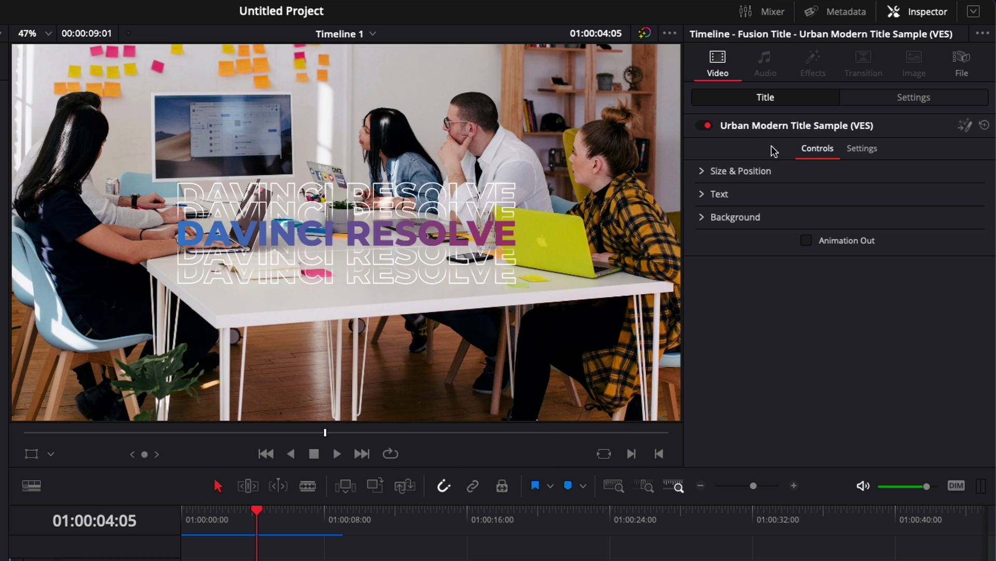
Set the title Background to opacity 0.535, width 0.748, height 0.591, corner radius 0.488.
left_click(701, 218)
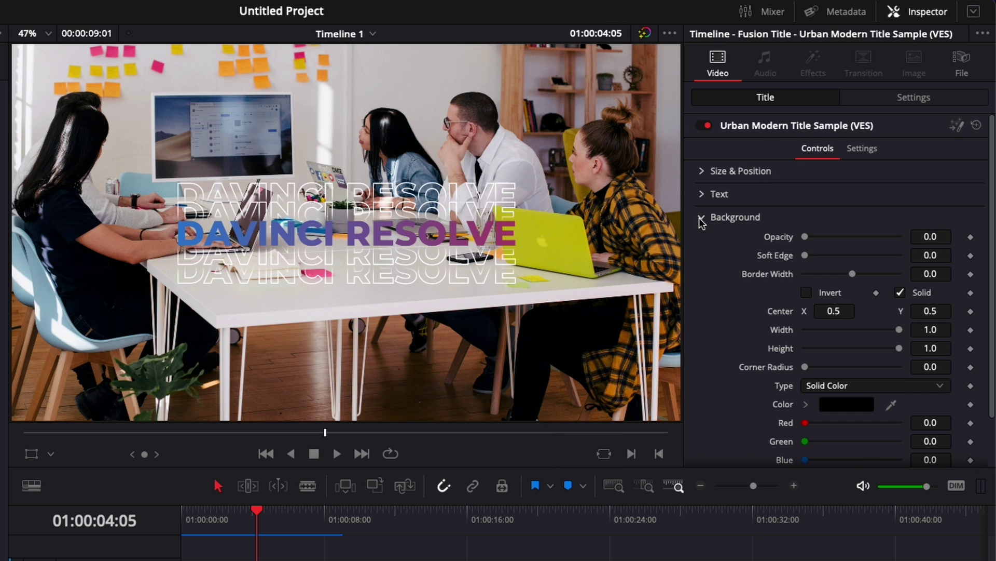
scroll(722, 247, "down", 3)
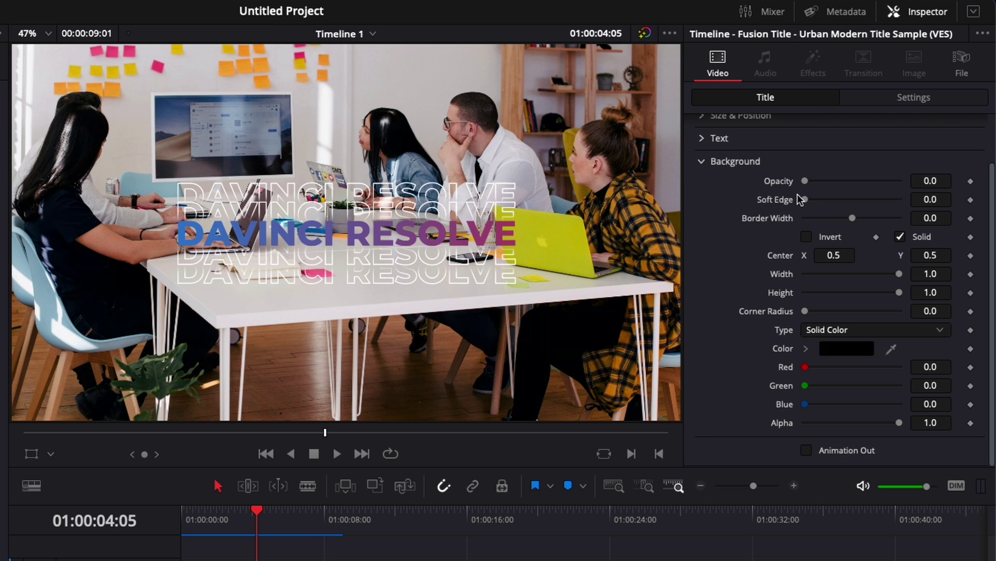
left_click_drag(805, 181, 857, 183)
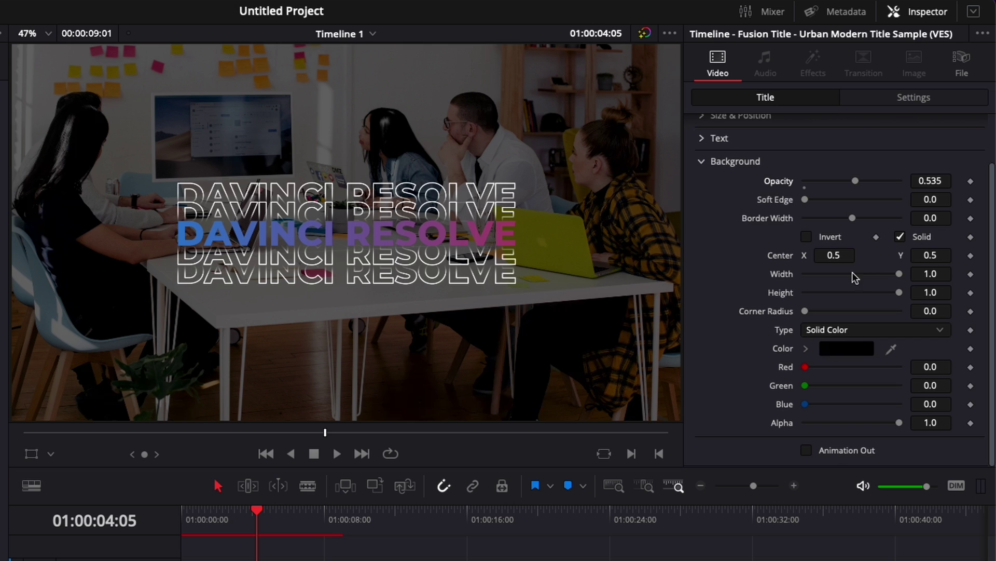
left_click_drag(898, 277, 859, 300)
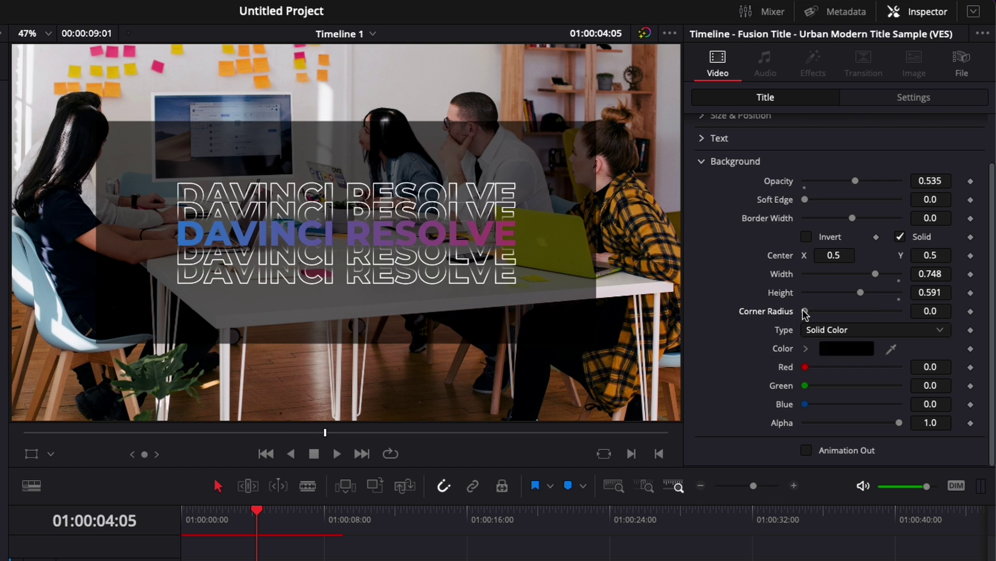
left_click_drag(804, 311, 851, 312)
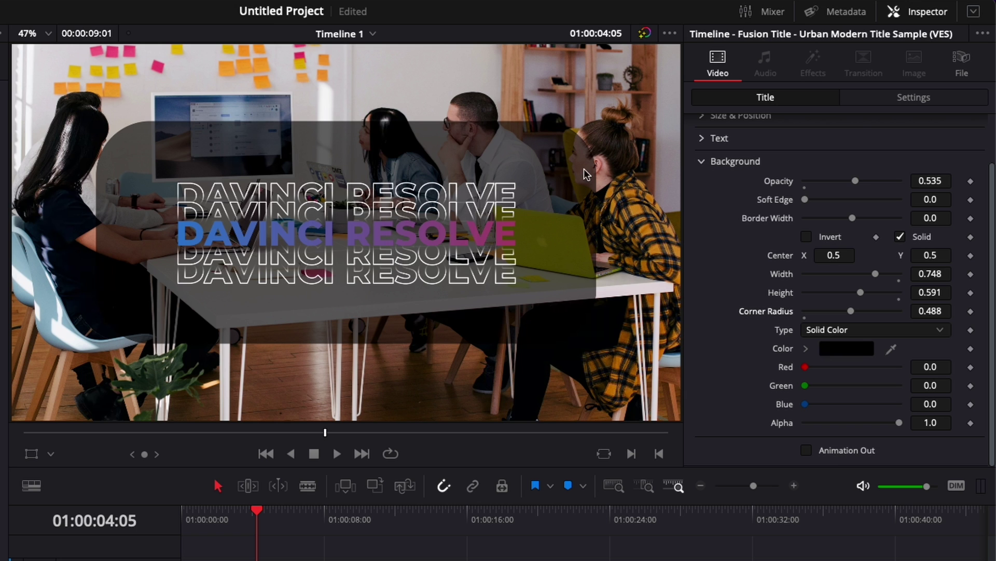
Toggle Invert on and off, uncheck Solid, and set Border Width to 0.048.
left_click(807, 237)
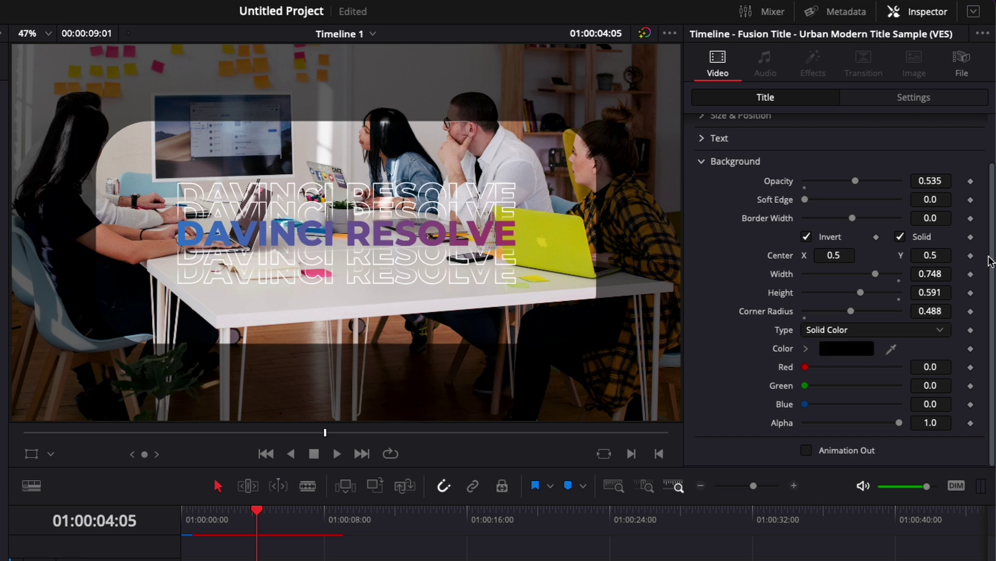
left_click(806, 237)
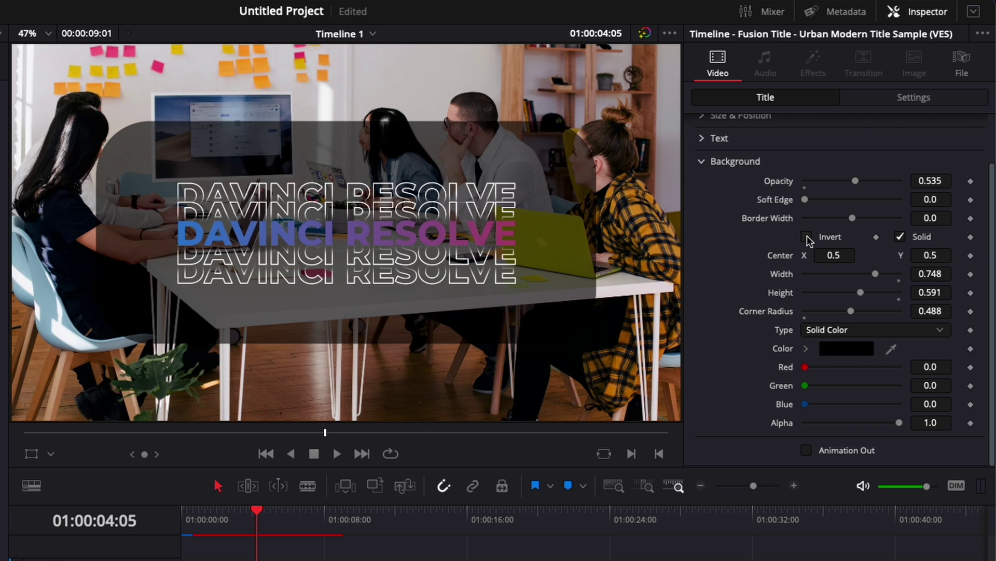
left_click(900, 237)
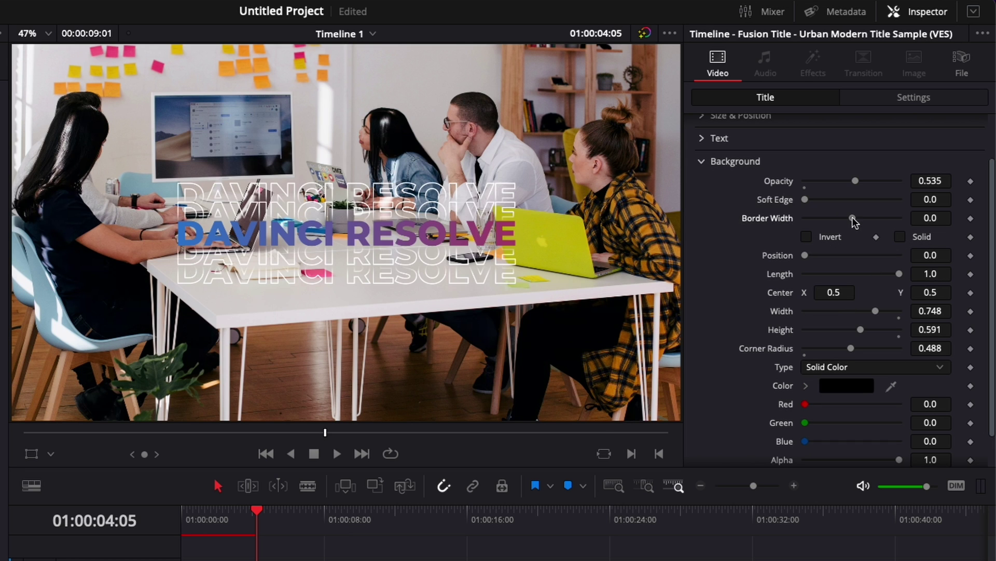
left_click_drag(852, 219, 863, 219)
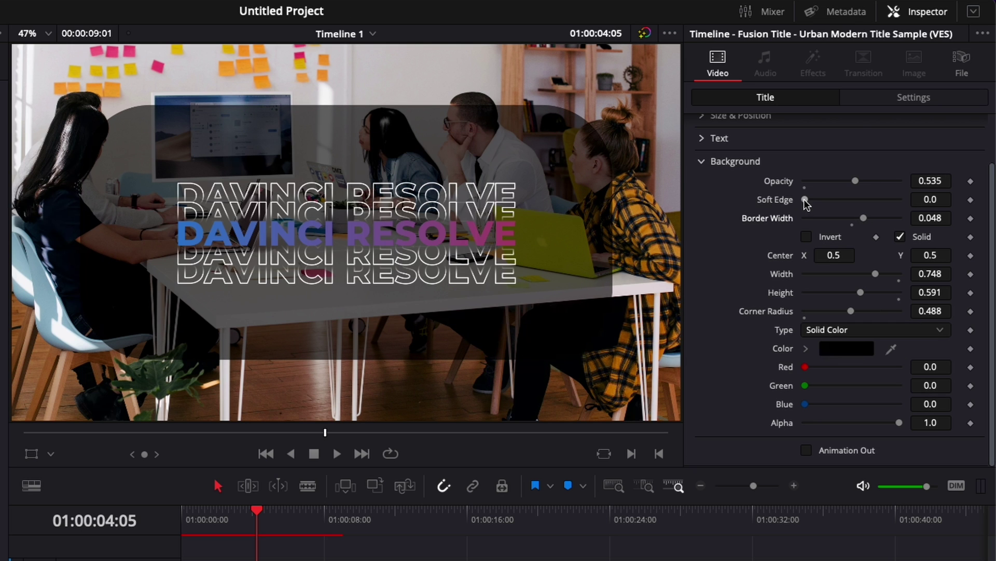
Restore the solid fill, set Soft Edge to 0.1197, keep Solid Color type, and collapse Background.
mouse_move(805, 201)
left_mouse_down()
mouse_move(846, 207)
mouse_move(809, 207)
left_mouse_up()
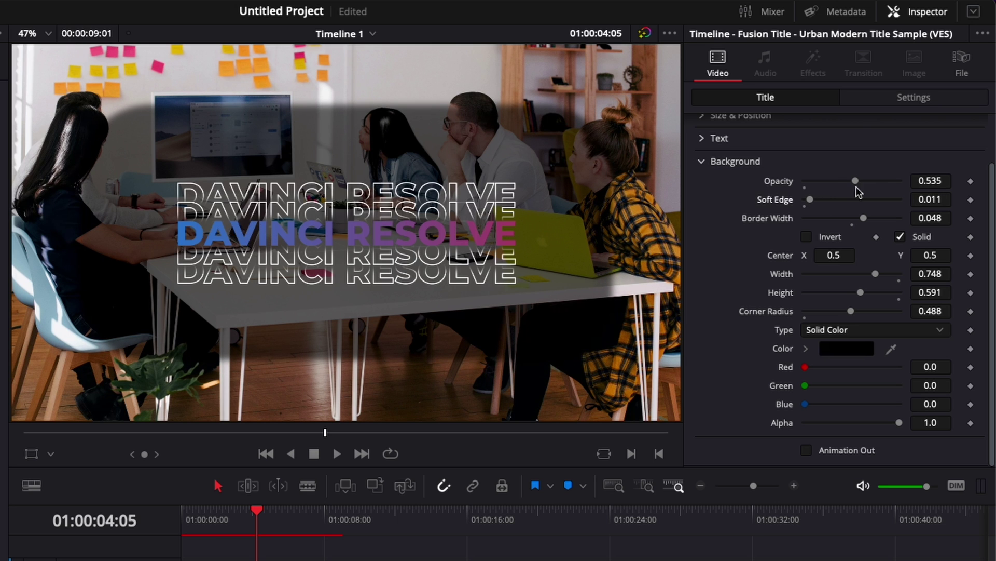
left_click_drag(811, 201, 862, 200)
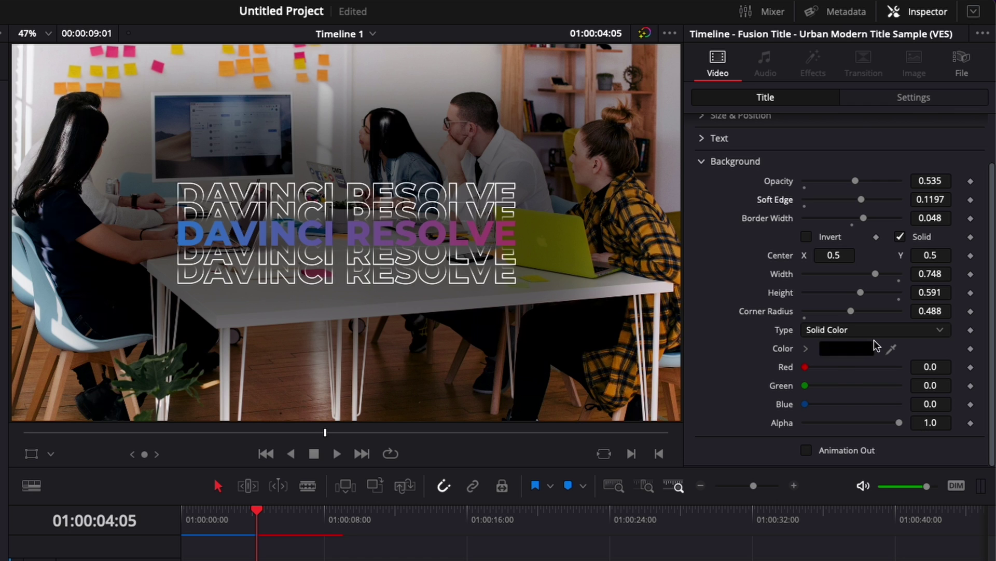
left_click(836, 329)
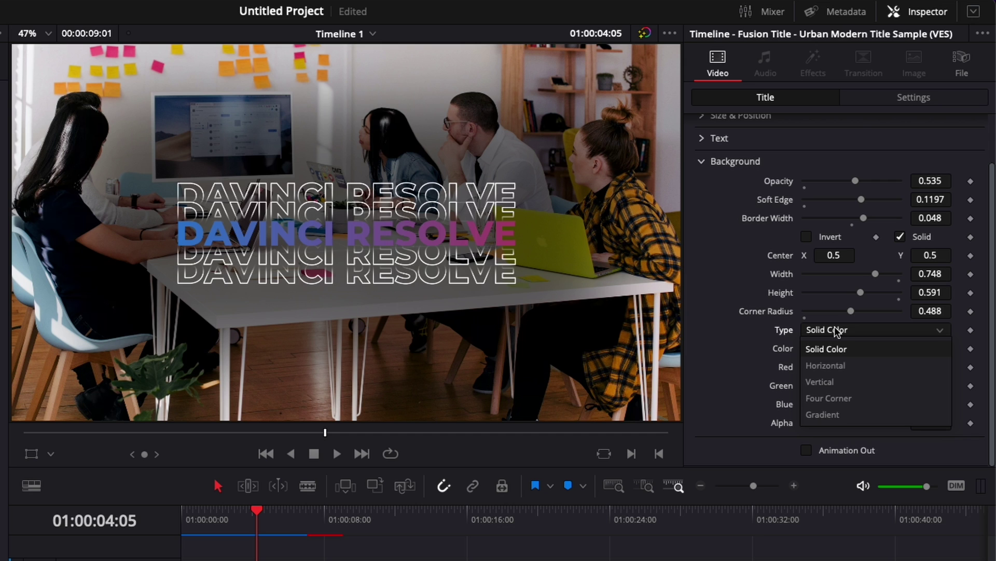
left_click(835, 331)
scroll(727, 249, "up", 3)
left_click(703, 219)
left_click(703, 219)
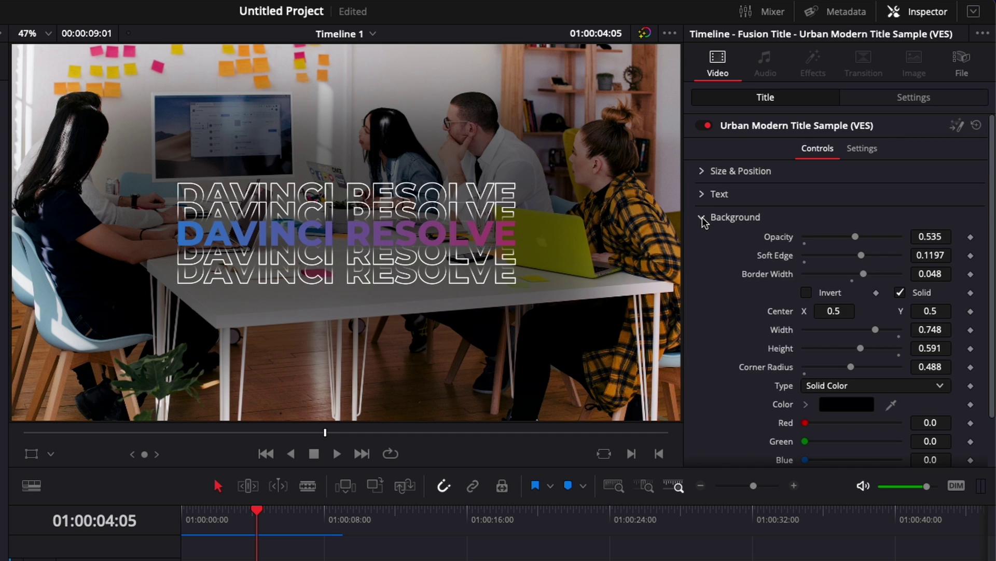
left_click(703, 219)
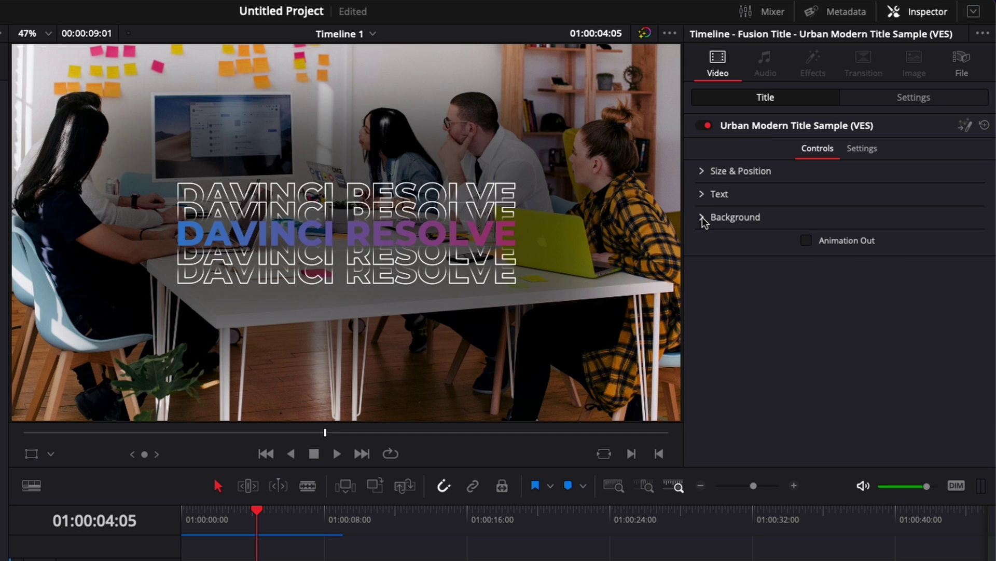